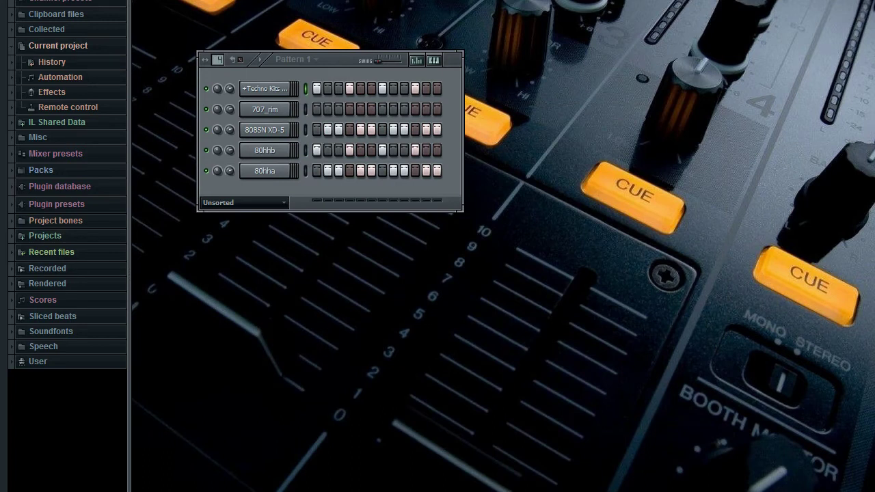
# Step: Play the five-channel, twelve-step 3/4 drum pattern
pyautogui.press('space')
pyautogui.press('space')
# Step: Open the Options menu while the 3/4 pattern plays
pyautogui.hotkey('alt', 'o')
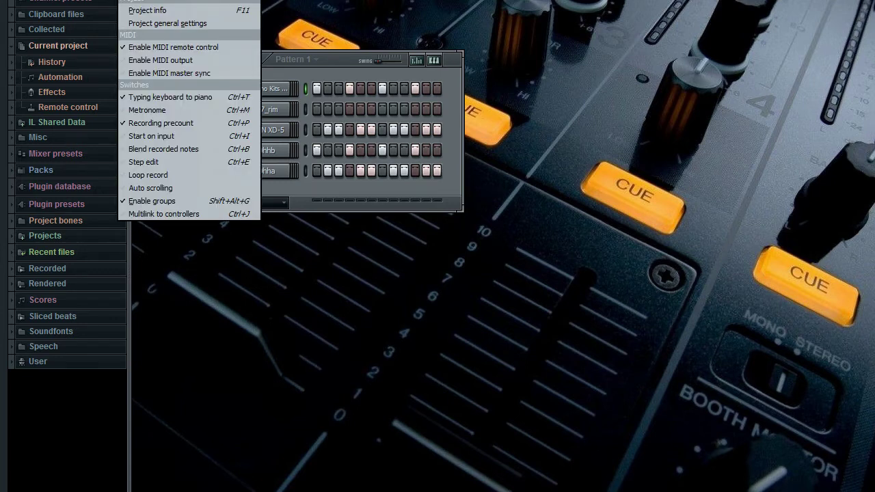
# Step: Confirm the project time signature is Beat: 3, then switch to the rhythm notation images
pyautogui.click(160, 23)
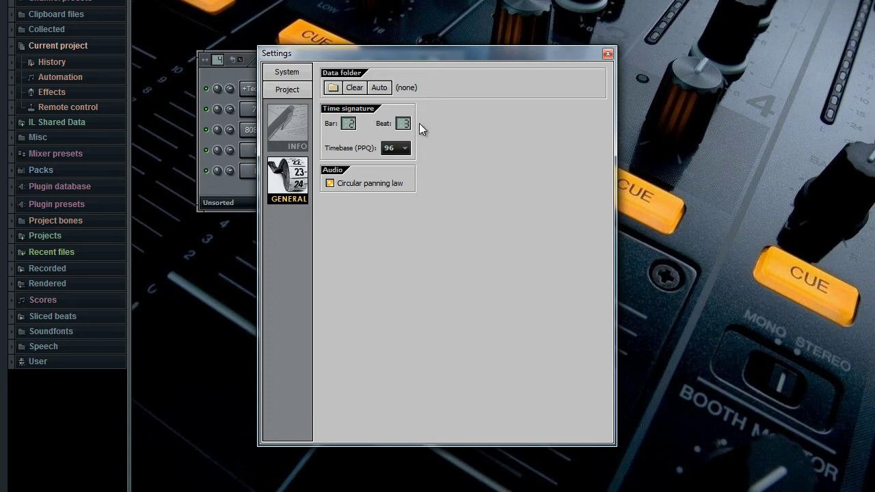
pyautogui.click(607, 54)
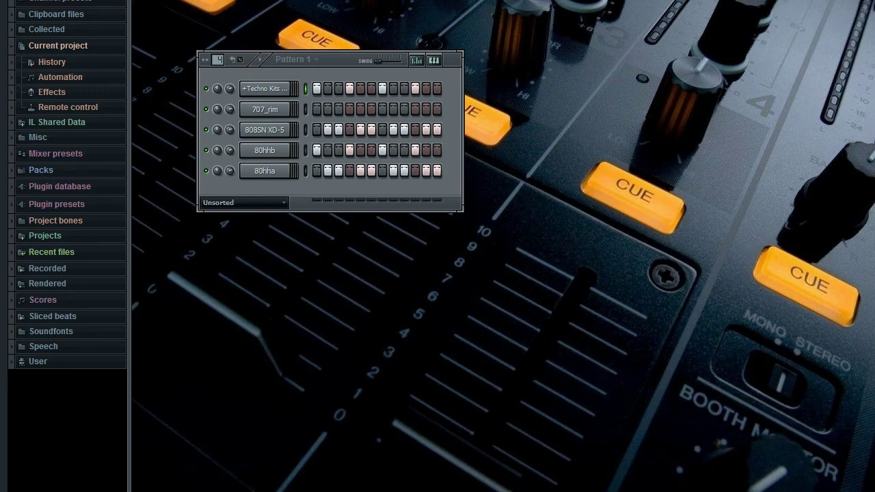
pyautogui.hotkey('alt', 'Tab')
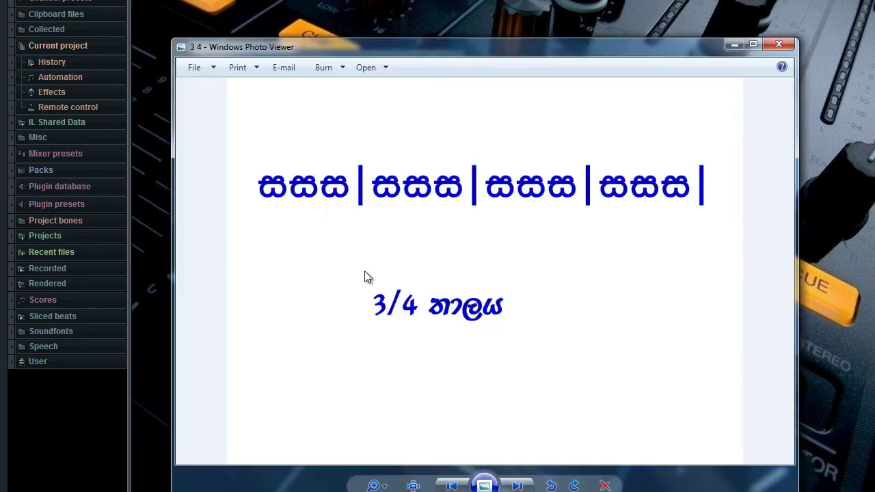
# Step: Advance Photo Viewer from the 3/4 to the 4/4 image, then minimize it
pyautogui.click(518, 486)
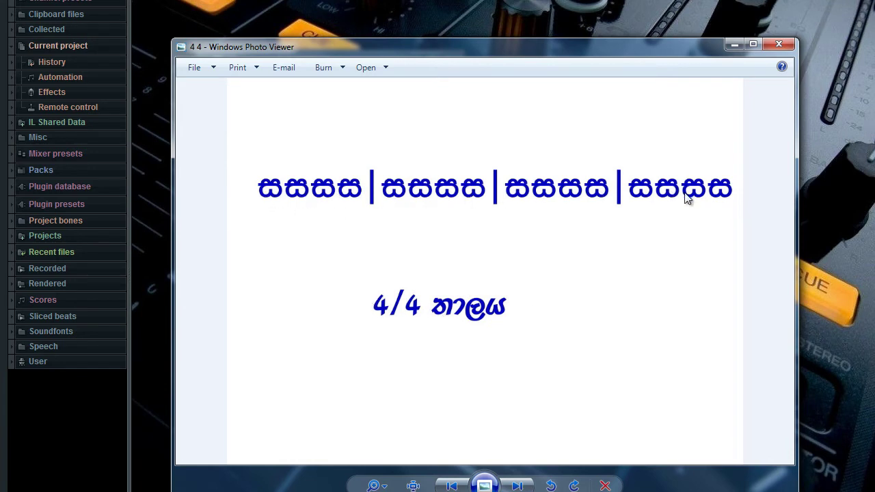
pyautogui.click(736, 47)
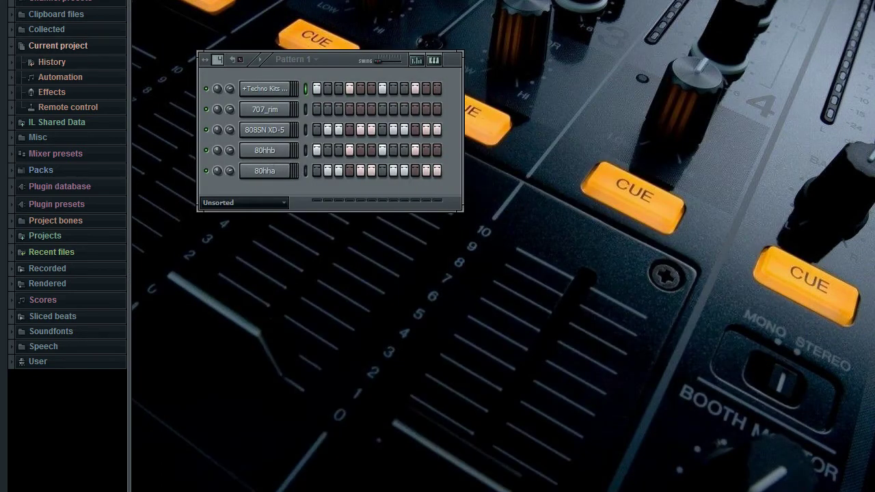
pyautogui.hotkey('alt', 'f')
# Step: Load 44.flp from recent projects and play its eight-step 4/4 pattern
pyautogui.click(51, 100)
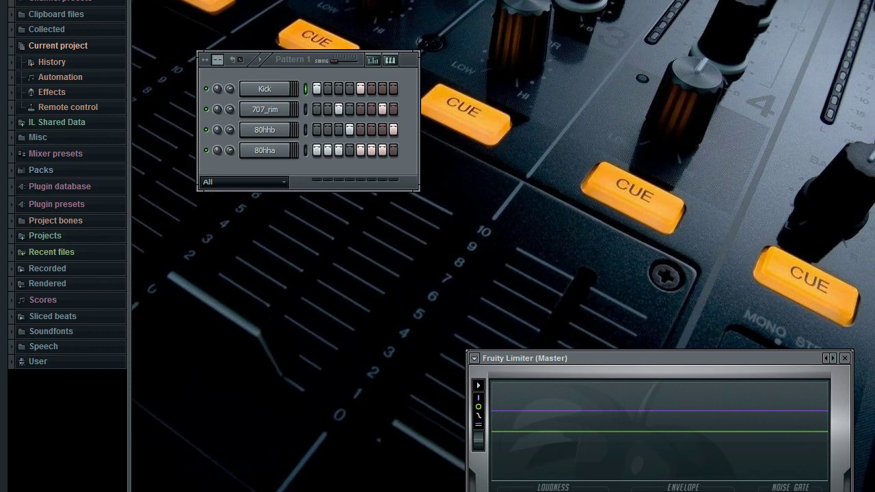
pyautogui.press('space')
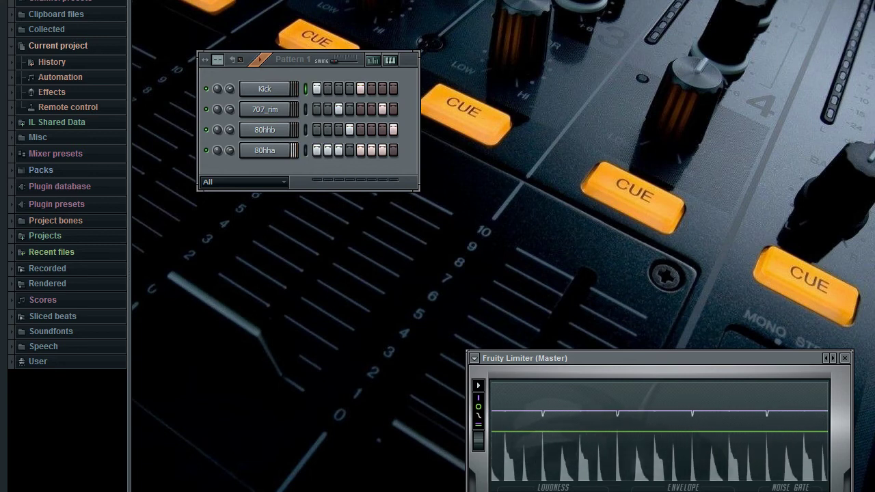
pyautogui.click(41, 1)
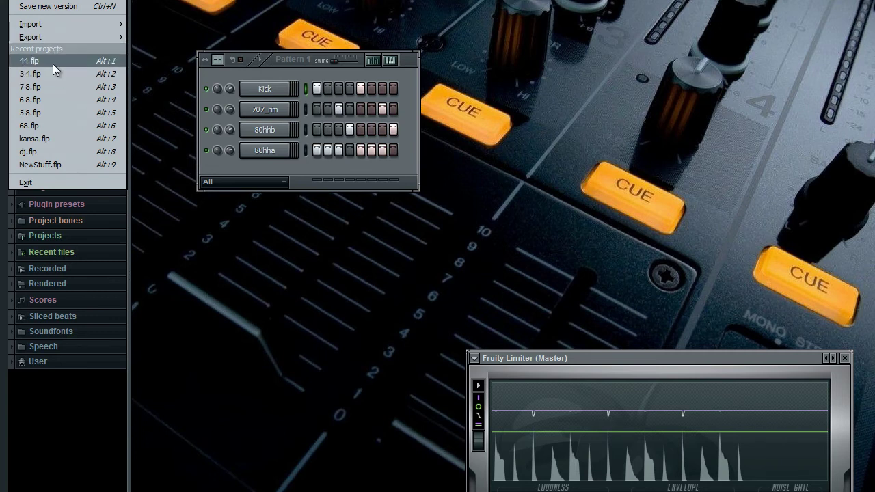
# Step: Load 5 8.flp without saving 44.flp and verify its time signature of 5 beats
pyautogui.click(42, 113)
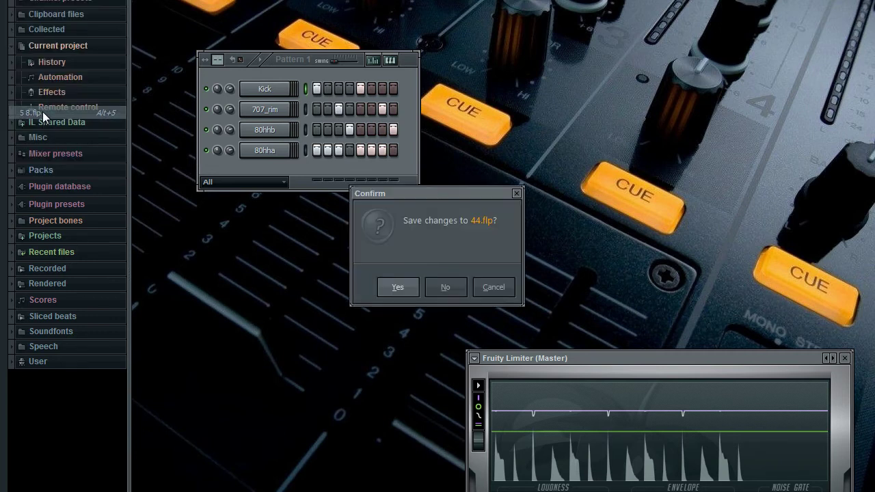
pyautogui.click(445, 287)
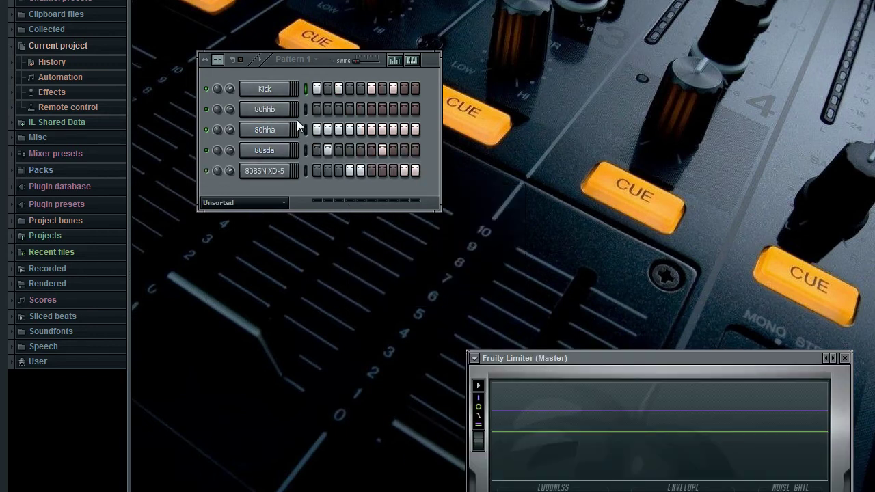
pyautogui.click(136, 0)
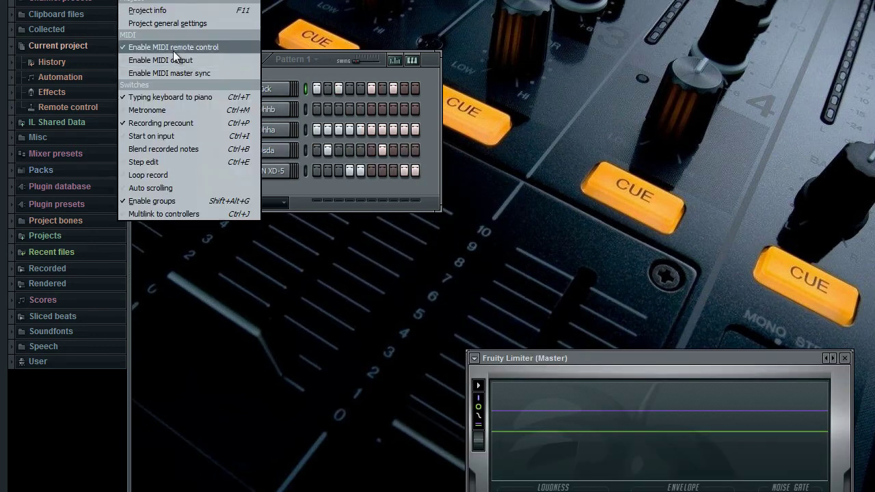
pyautogui.click(165, 22)
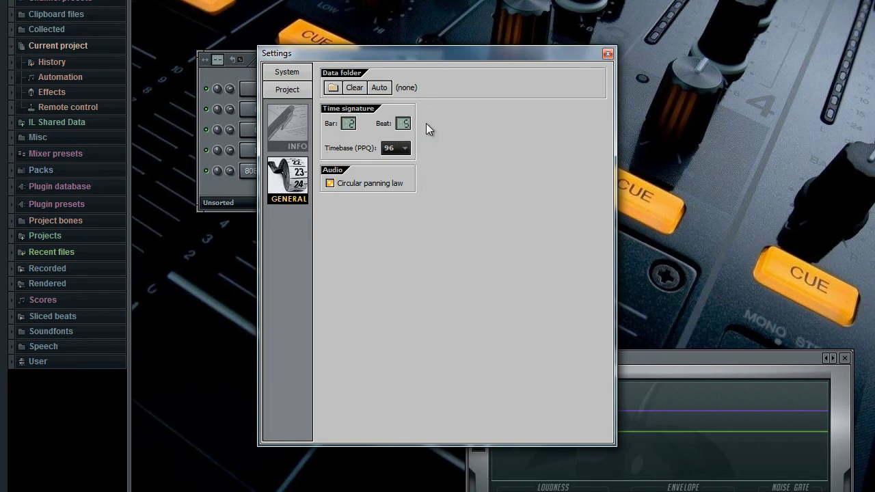
pyautogui.click(608, 54)
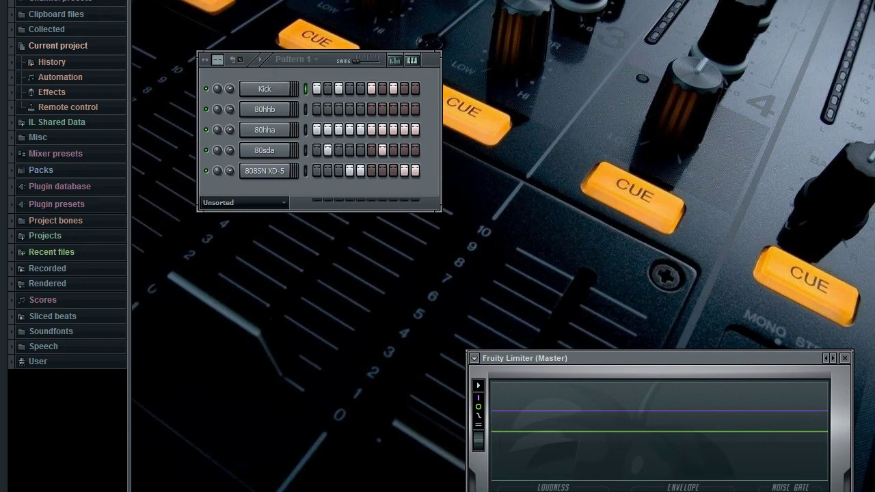
# Step: Play and stop the 5/8 pattern, then bring the 4/4 rhythm image back
pyautogui.press('space')
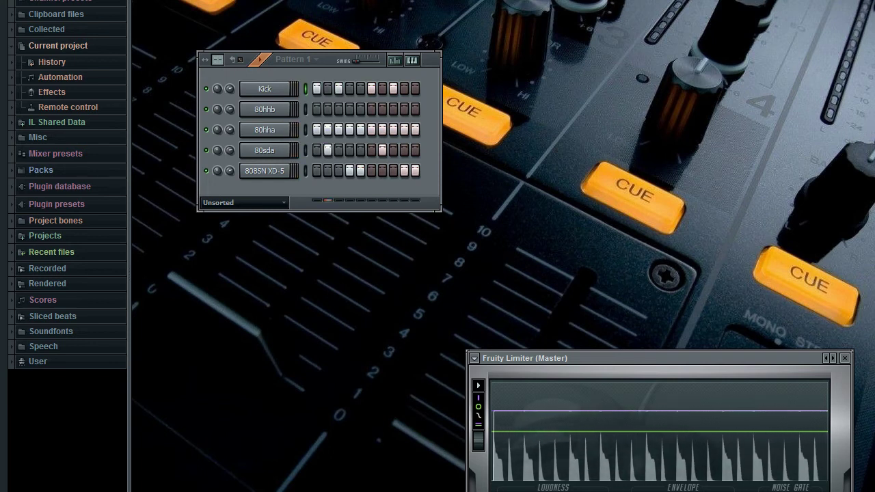
pyautogui.press('space')
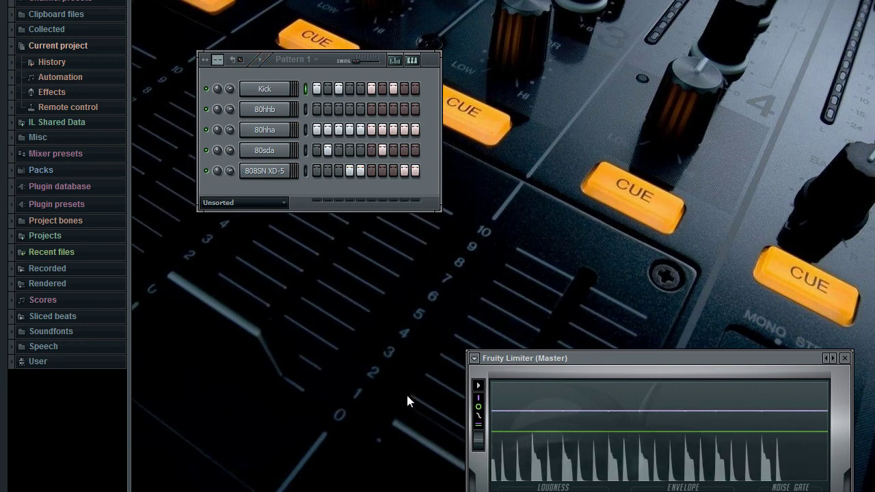
pyautogui.hotkey('alt', 'Tab')
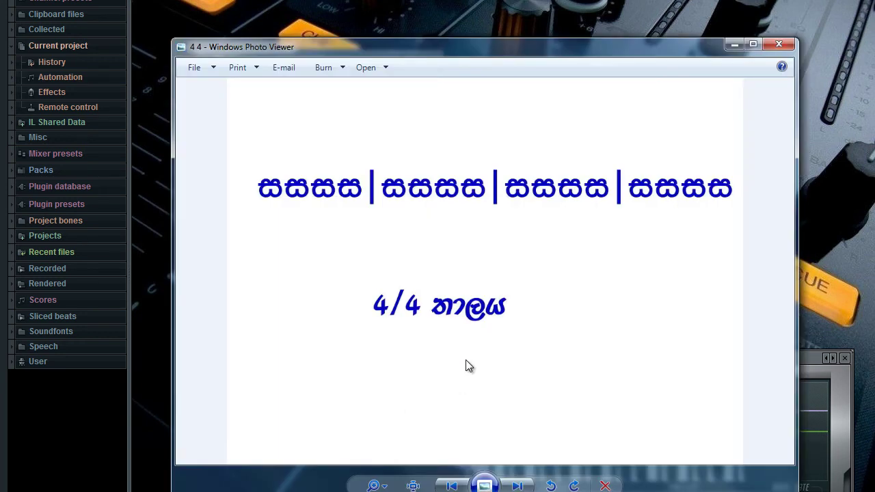
# Step: Step Photo Viewer forward to the 5/8 and then the 6/8 rhythm images
pyautogui.click(521, 485)
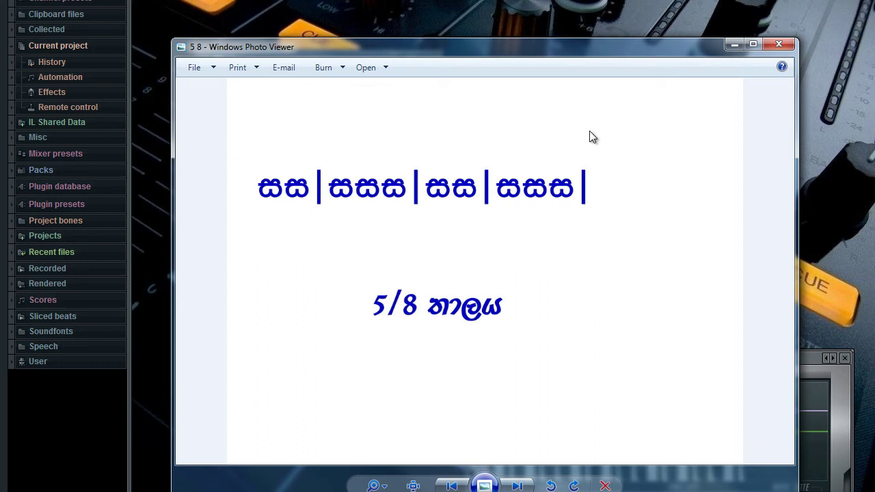
pyautogui.click(517, 485)
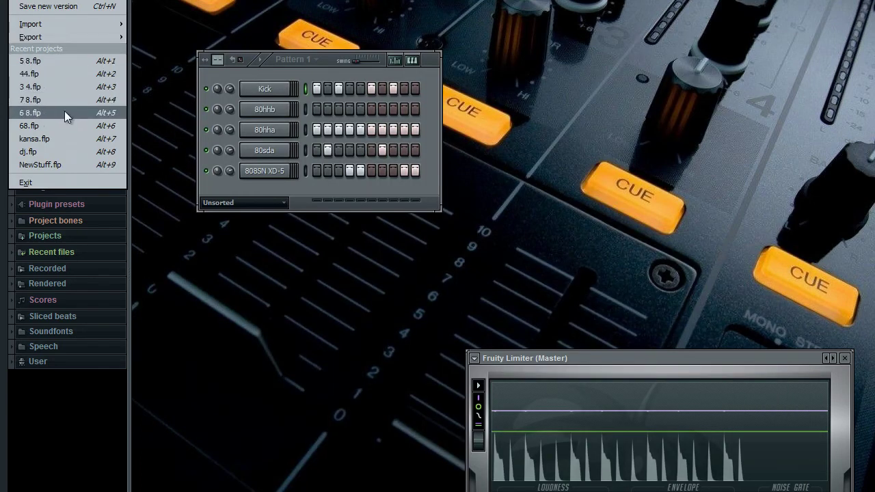
# Step: Load 6 8.flp, check its time signature, play the pattern and show the 6/8 image
pyautogui.click(63, 114)
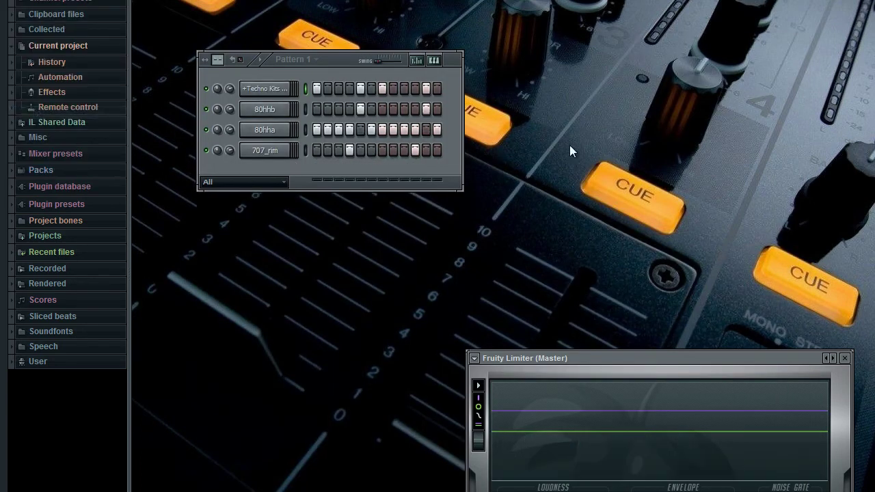
pyautogui.hotkey('alt', 'o')
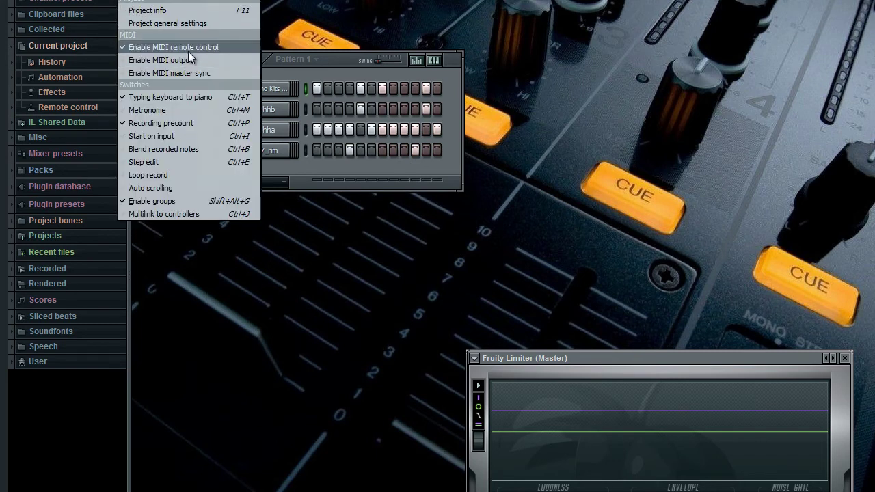
pyautogui.click(190, 23)
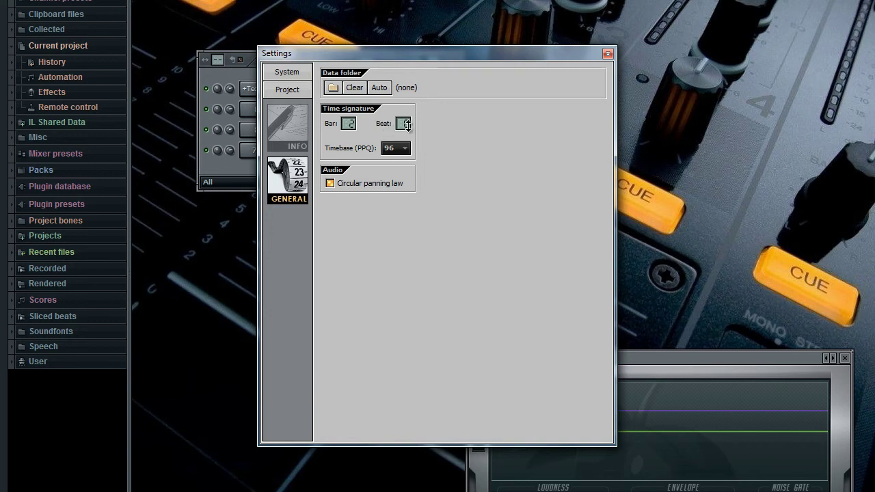
pyautogui.click(607, 55)
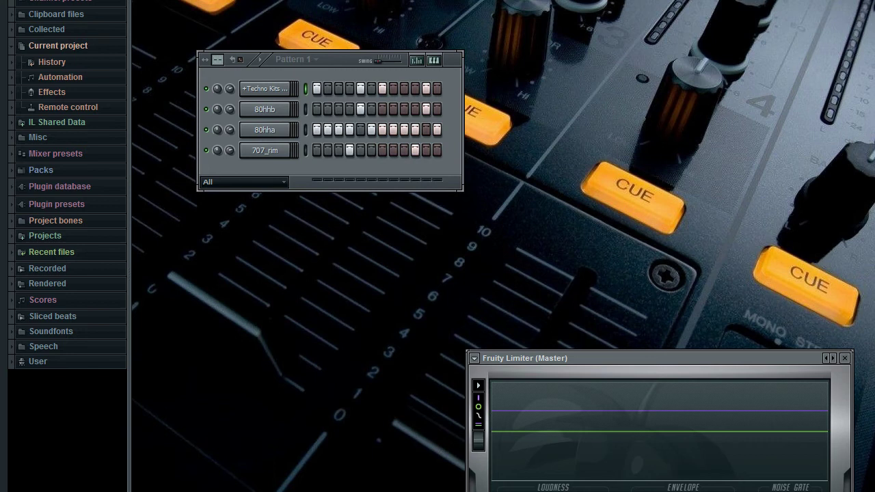
pyautogui.press('space')
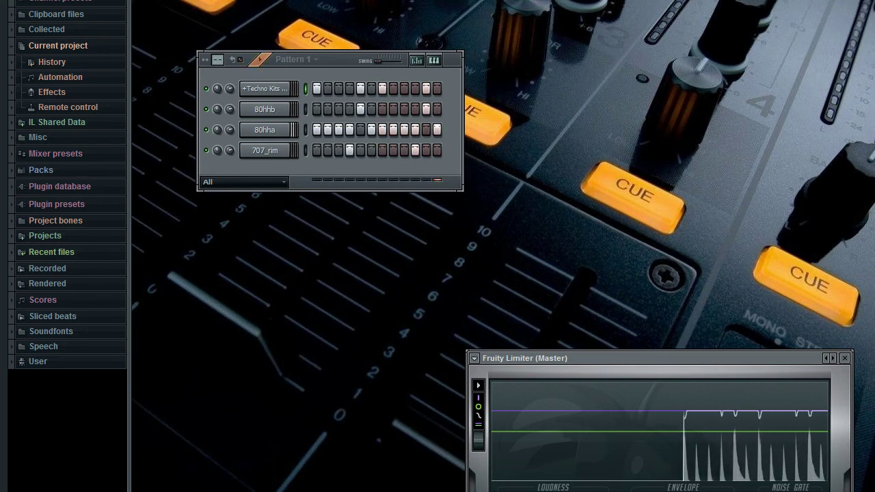
pyautogui.hotkey('alt', 'Tab')
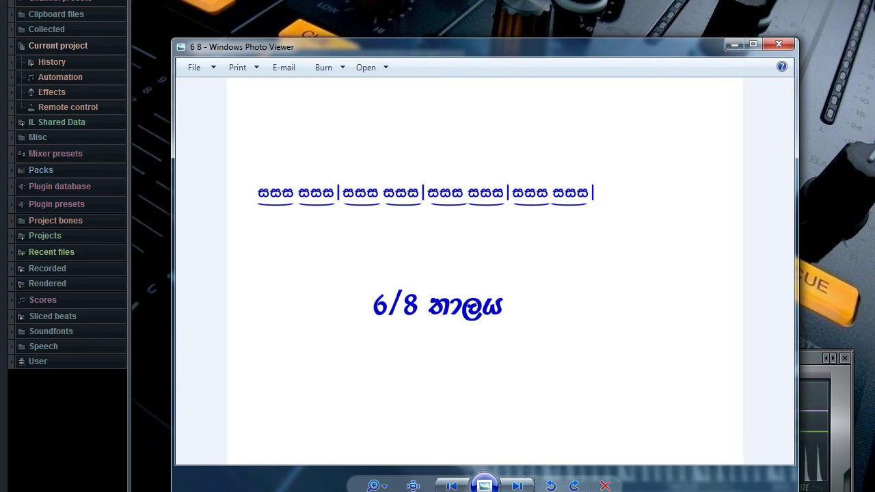
# Step: Hide and restore the 6/8 notation image to compare it with the playing pattern
pyautogui.hotkey('alt', 'F4')
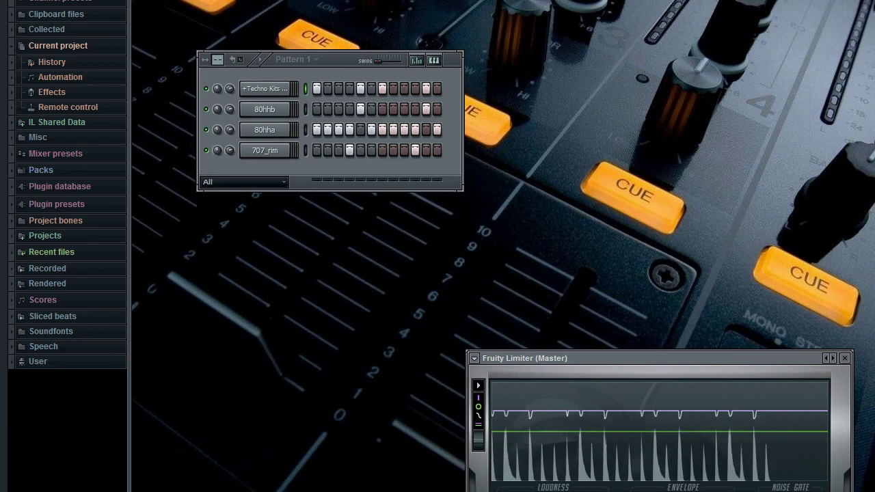
pyautogui.hotkey('alt', 'Tab')
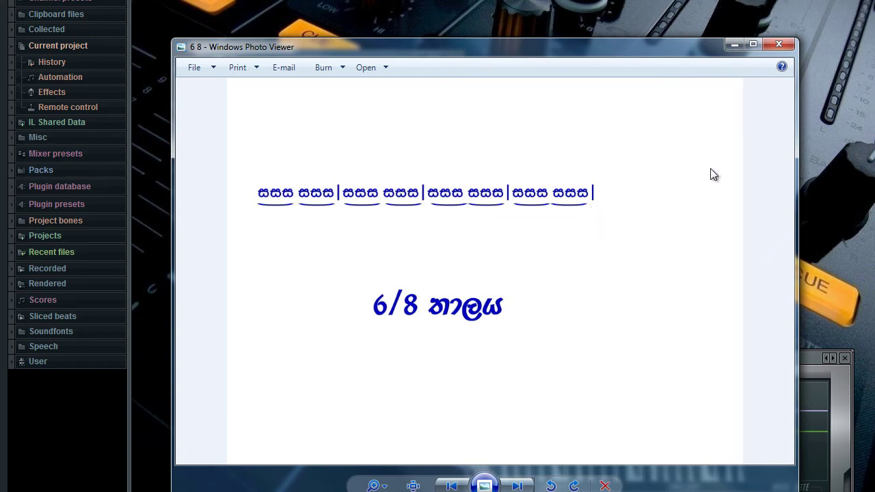
pyautogui.click(734, 45)
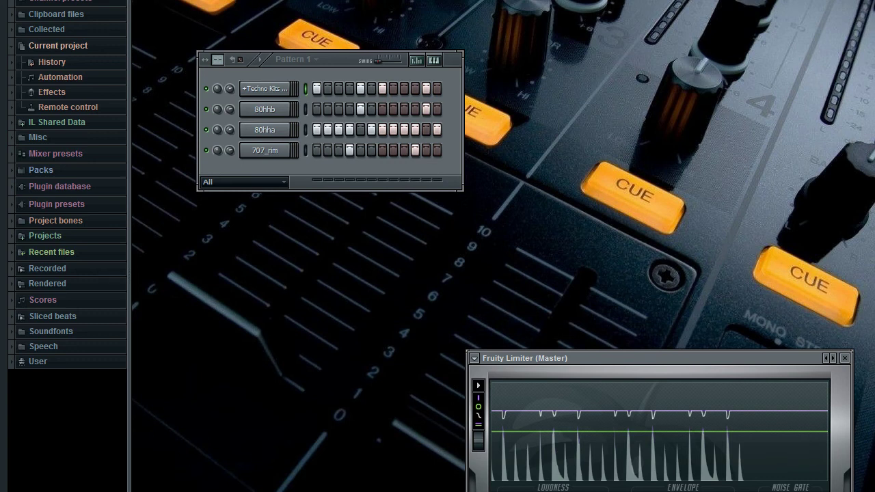
pyautogui.hotkey('alt', 'Tab')
# Step: Show the 7/8 notation image, then return to FL Studio's recent projects list
pyautogui.click(517, 487)
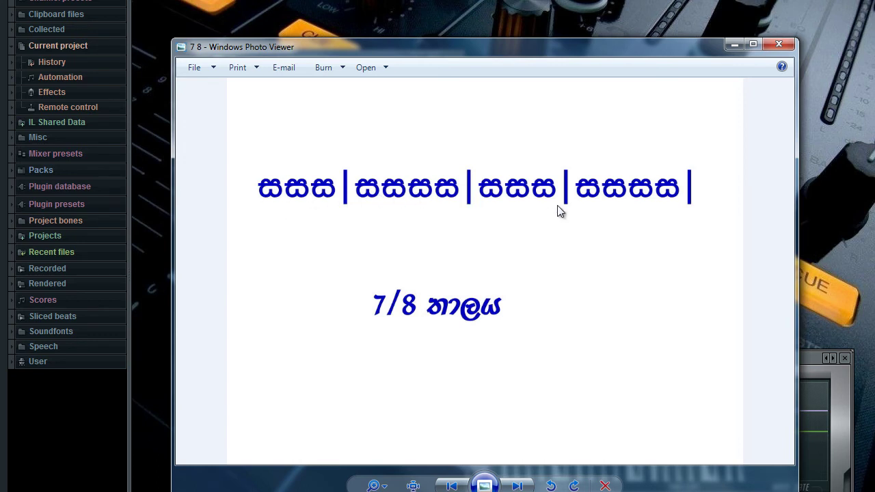
pyautogui.click(732, 46)
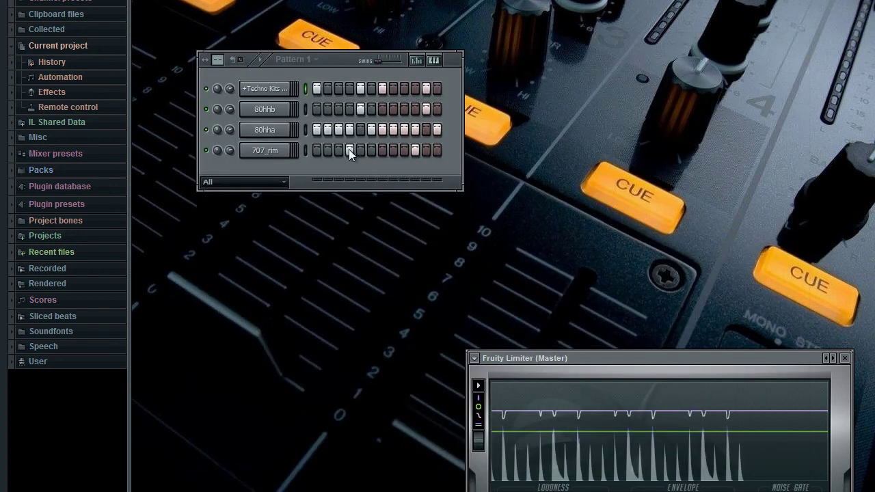
pyautogui.hotkey('alt', 'f')
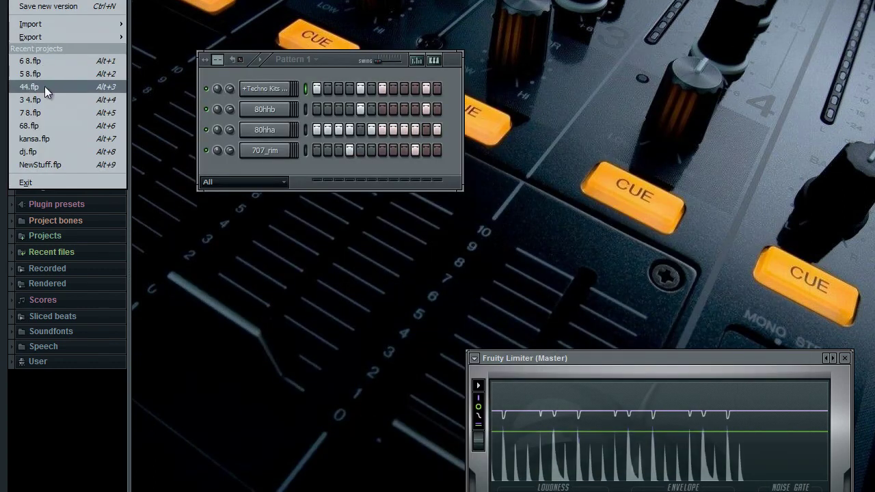
# Step: Load 7 8.flp and play its 7/8 pattern briefly
pyautogui.click(44, 113)
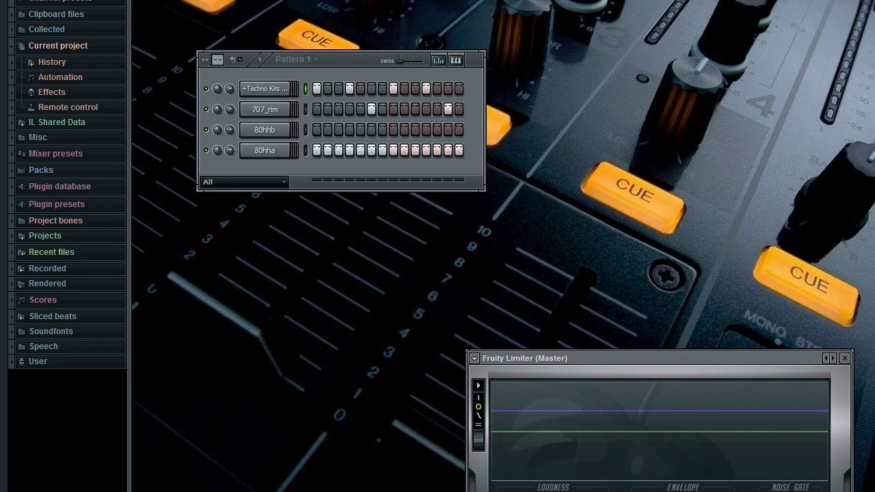
pyautogui.press('space')
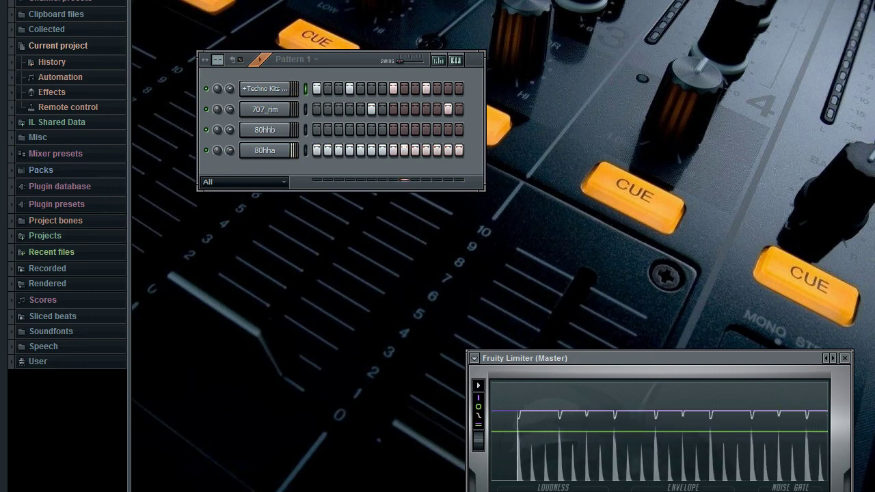
pyautogui.press('space')
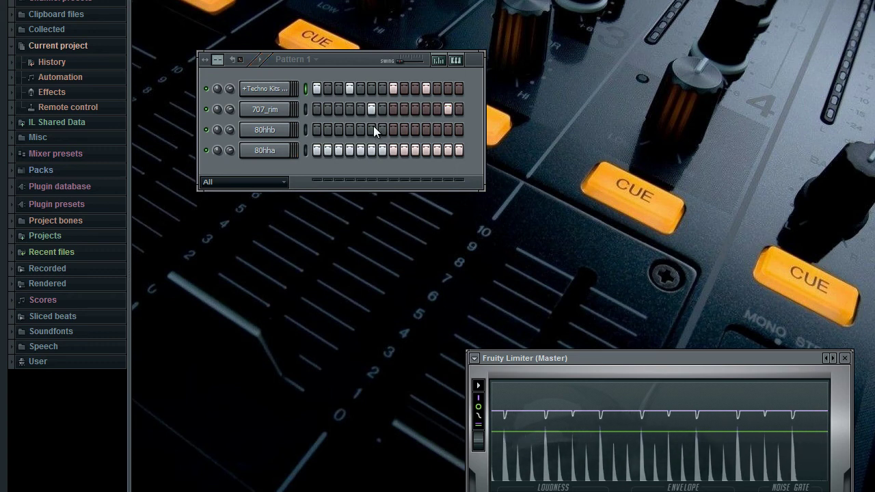
# Step: Remove the 6th 80hhb hit and check the project's time-signature bar value of 2
pyautogui.click(373, 128)
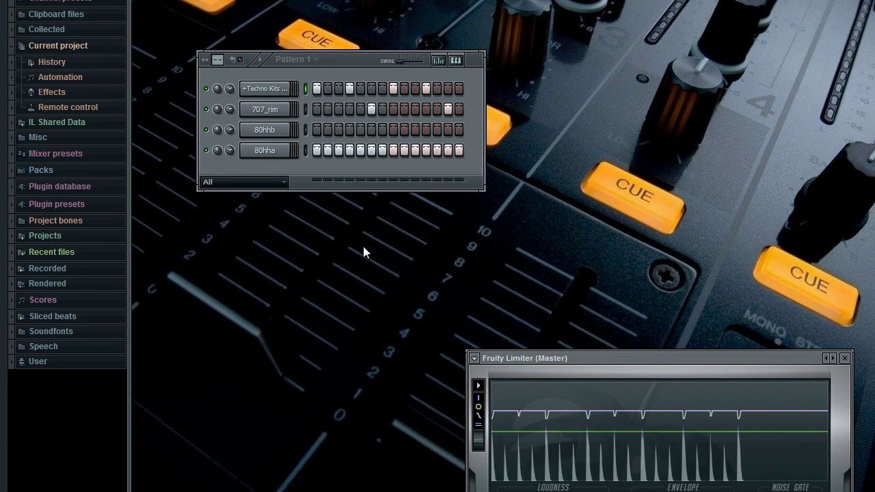
pyautogui.click(134, 0)
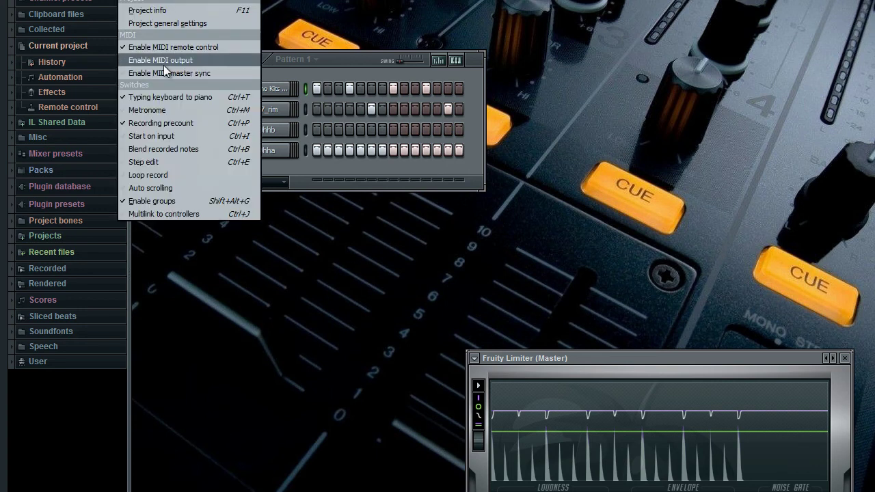
pyautogui.click(167, 22)
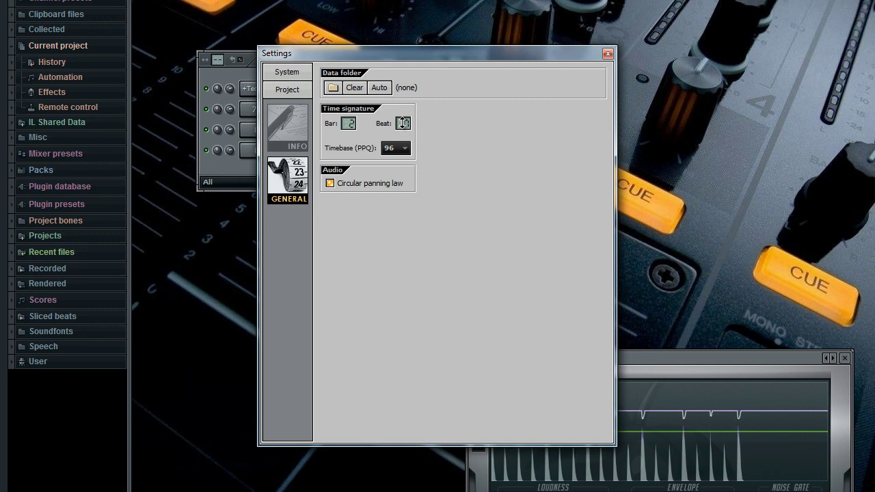
pyautogui.click(608, 54)
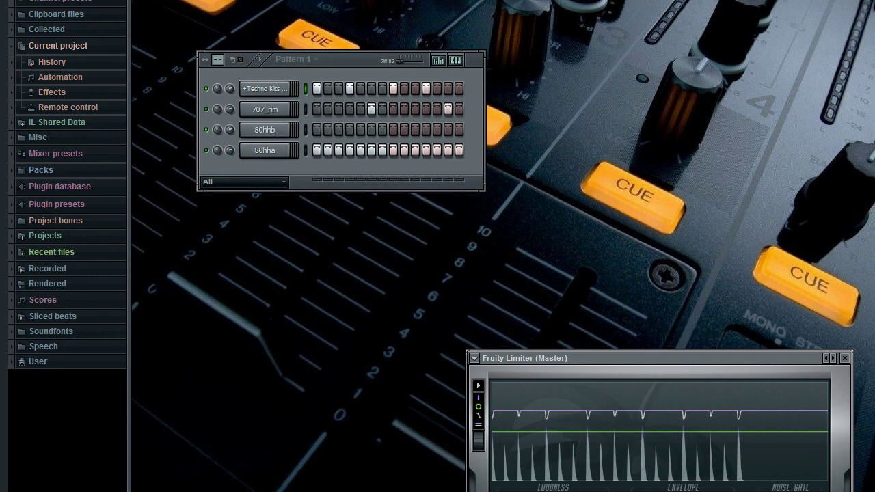
# Step: Cycle Photo Viewer through the 3/4, 4/4, 5/8 and 6/8 charts back to 7/8
pyautogui.hotkey('alt', 'Tab')
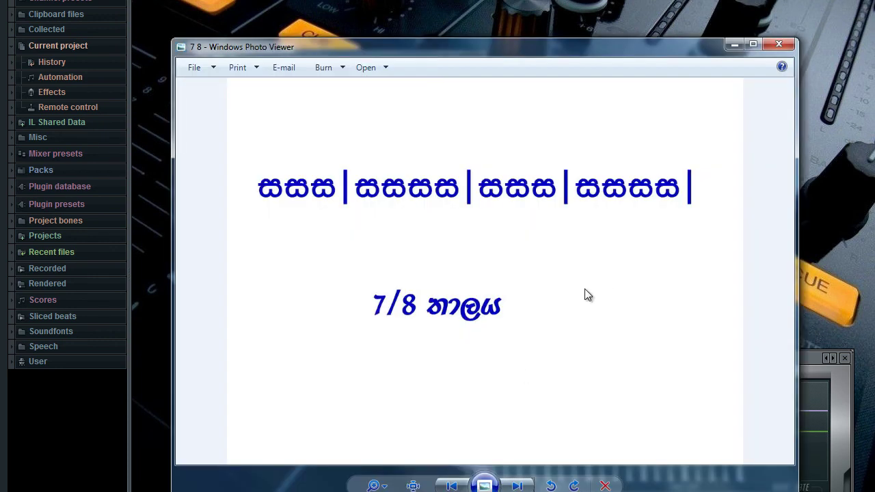
pyautogui.click(518, 487)
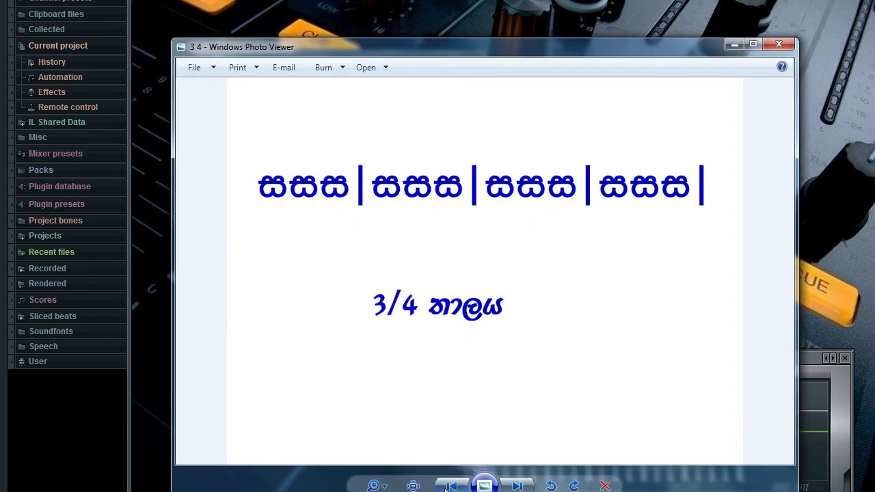
pyautogui.click(520, 487)
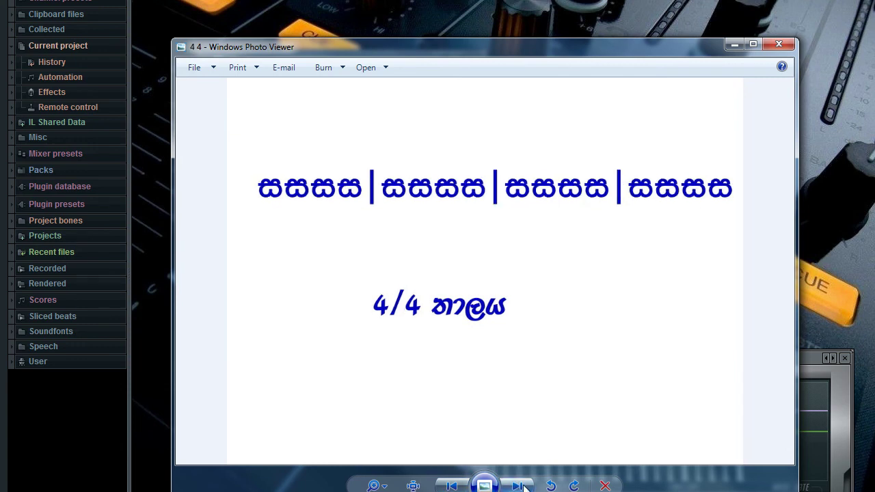
pyautogui.click(520, 488)
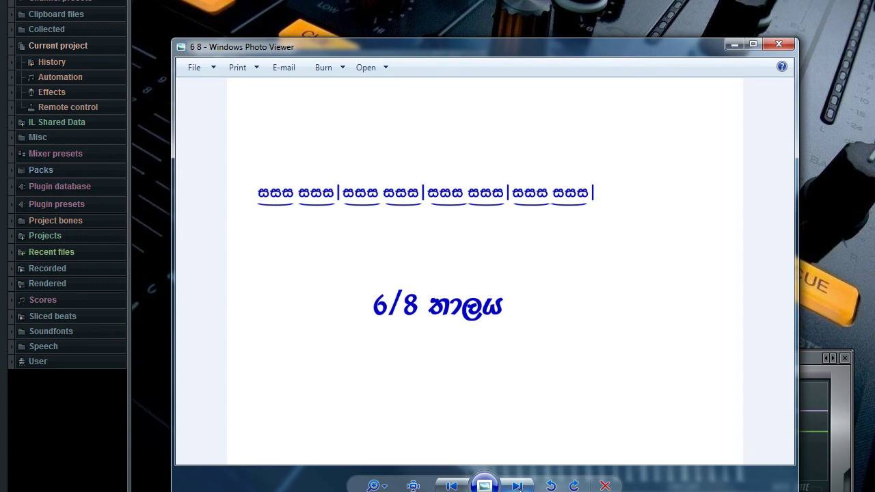
pyautogui.click(520, 487)
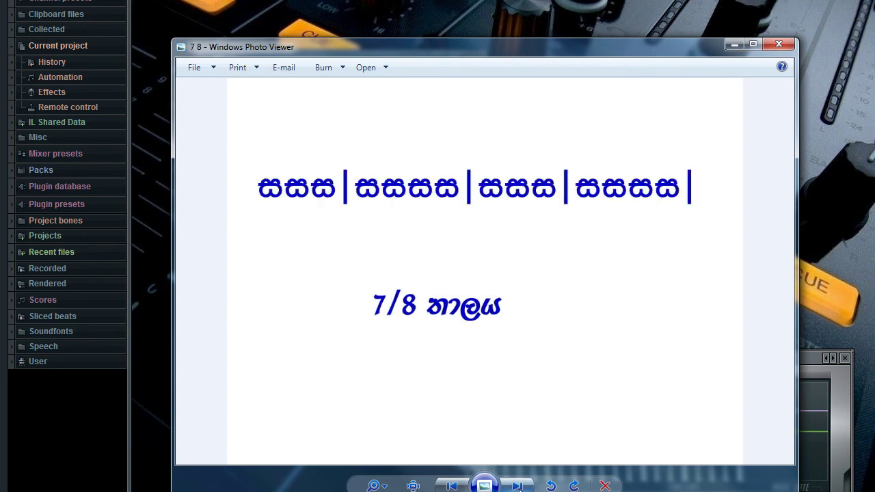